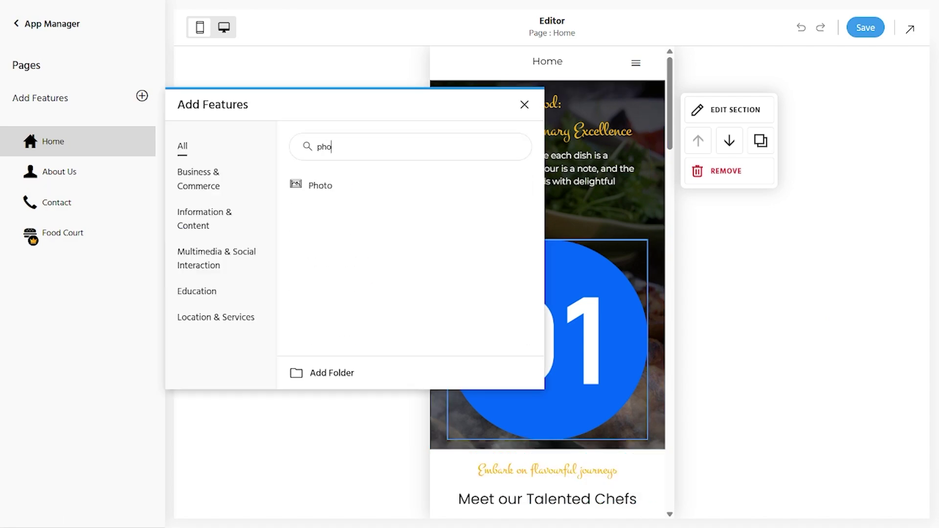
text(p)
Fix a mistyped letter while searching for the Photo, Audio and Video features.
key(BackSpace)
text(t)
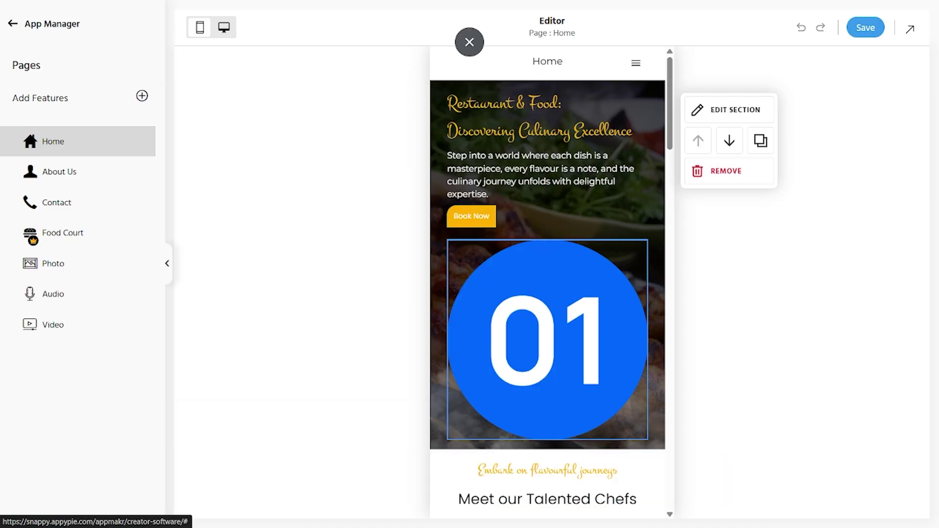
Go to App Manager to save the restaurant app and get the QR code.
click(51, 24)
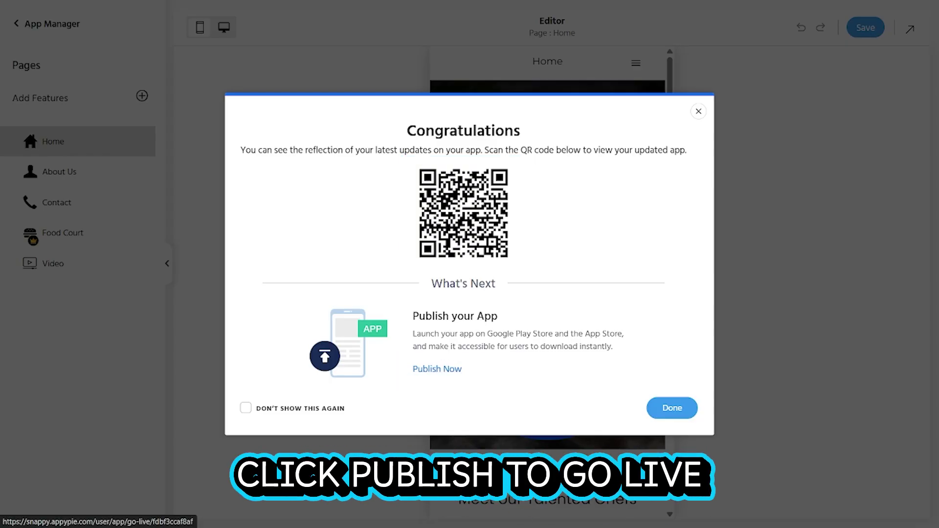
Choose Publish Now to reach the Google Play Store and App Store publishing options.
click(437, 369)
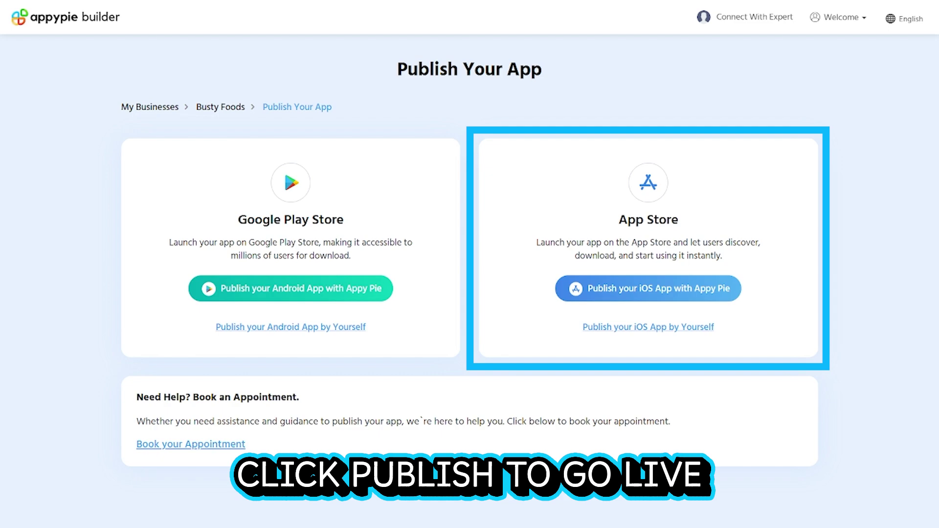